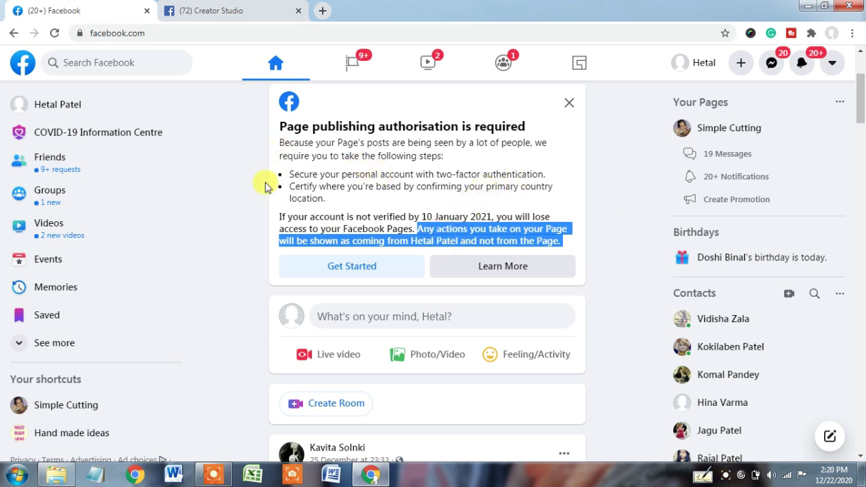
Step: Compare the Page publishing authorisation notices on the Facebook home feed and in Creator Studio
{"action": "left_click", "coordinate": [217, 8]}
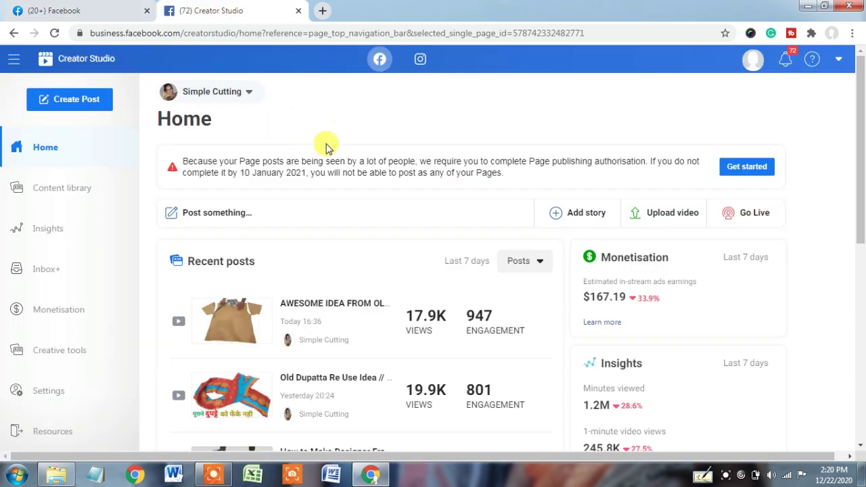
{"action": "left_click", "coordinate": [95, 7]}
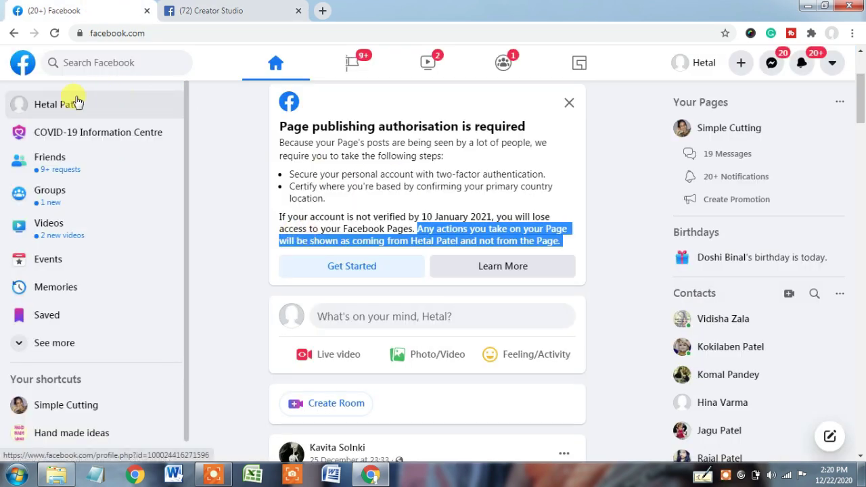
{"action": "left_click", "coordinate": [215, 8]}
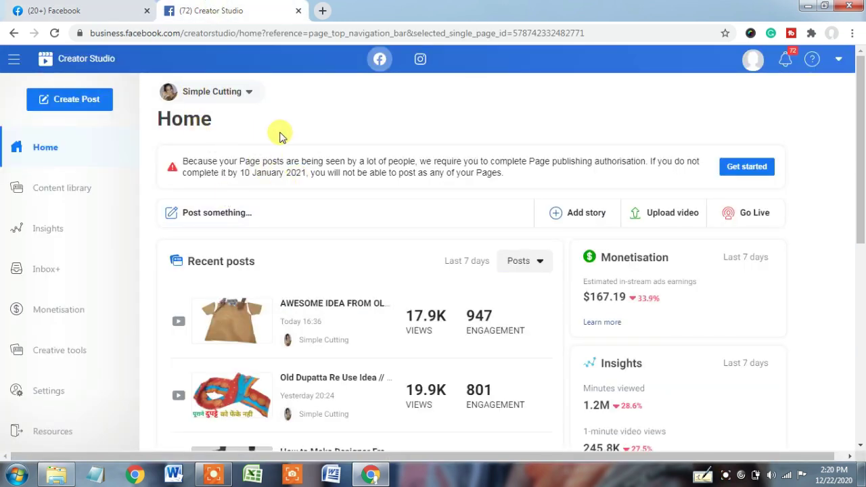
{"action": "left_click", "coordinate": [112, 10]}
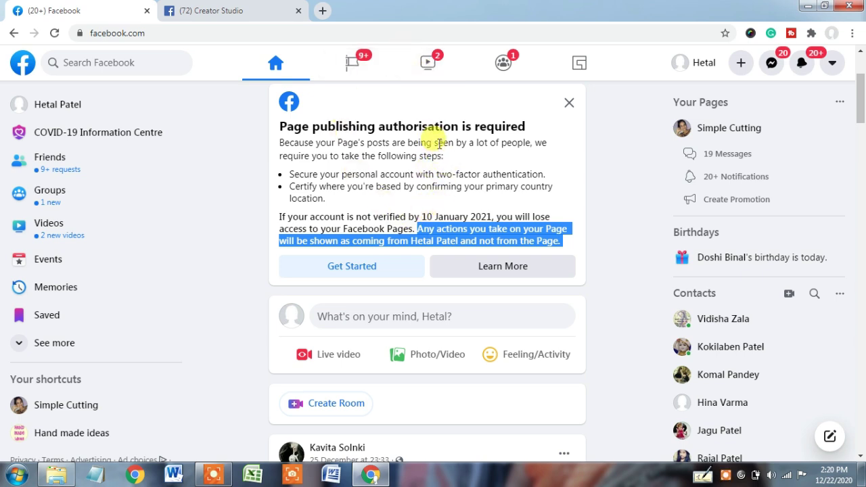
{"action": "left_click", "coordinate": [235, 201]}
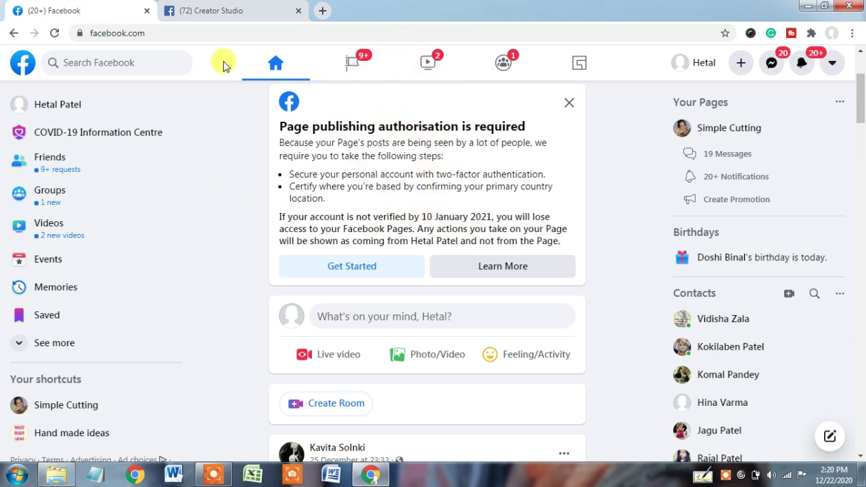
{"action": "left_click", "coordinate": [218, 8]}
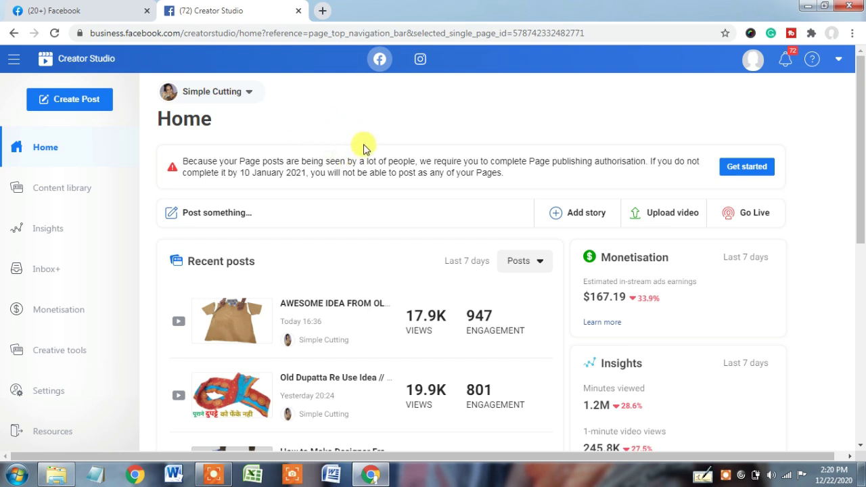
{"action": "left_click", "coordinate": [126, 5]}
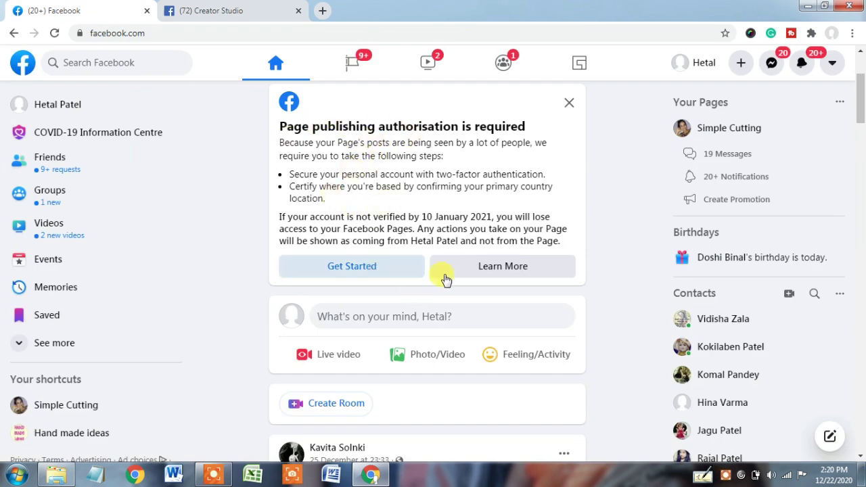
{"action": "left_click", "coordinate": [214, 8]}
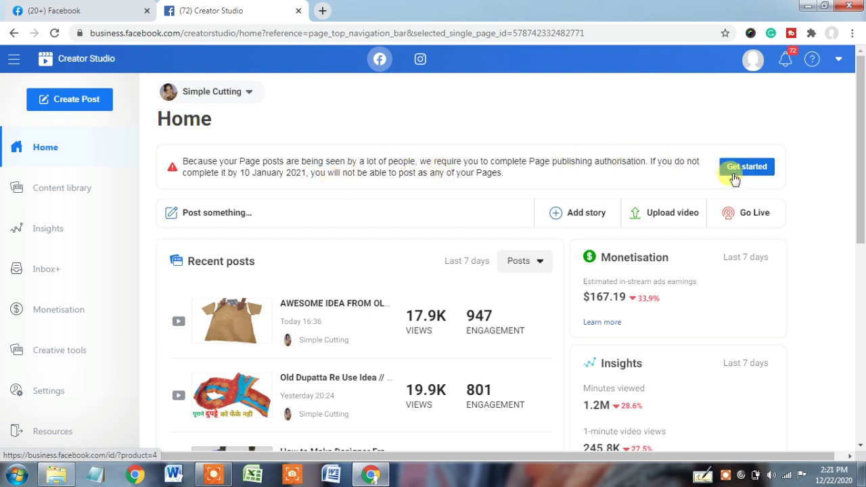
{"action": "left_click", "coordinate": [133, 5]}
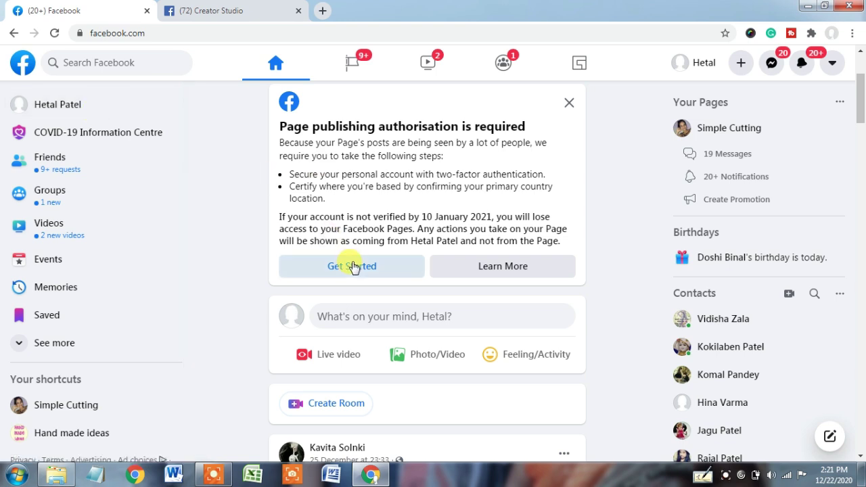
{"action": "left_click", "coordinate": [218, 8]}
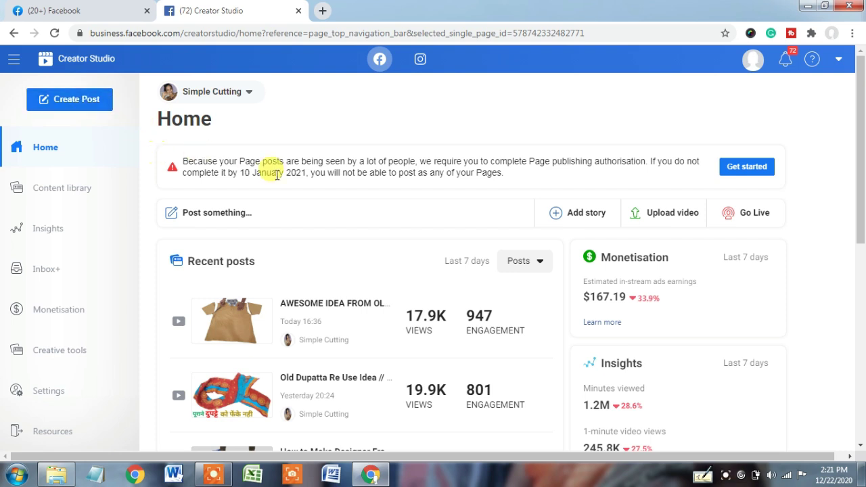
Step: Start the Page publishing authorisation from the Creator Studio notice and review its remaining and completed requirements
{"action": "left_click", "coordinate": [747, 168]}
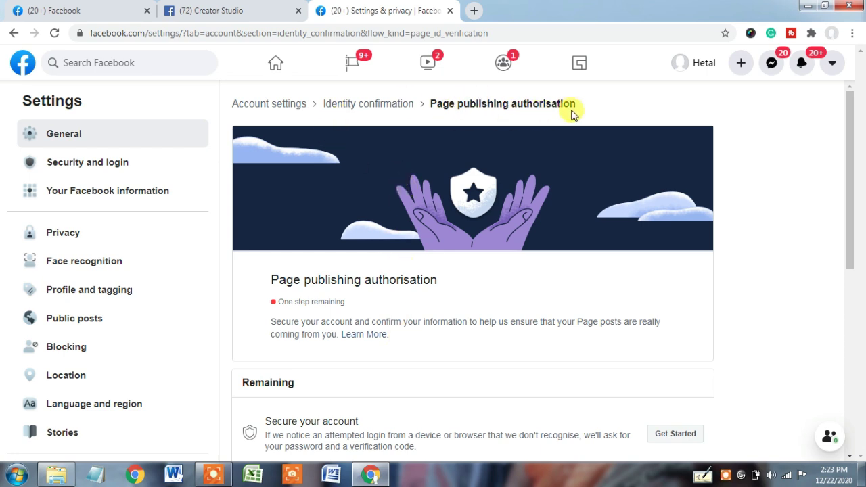
{"action": "left_click_drag", "start_coordinate": [430, 108], "coordinate": [617, 110]}
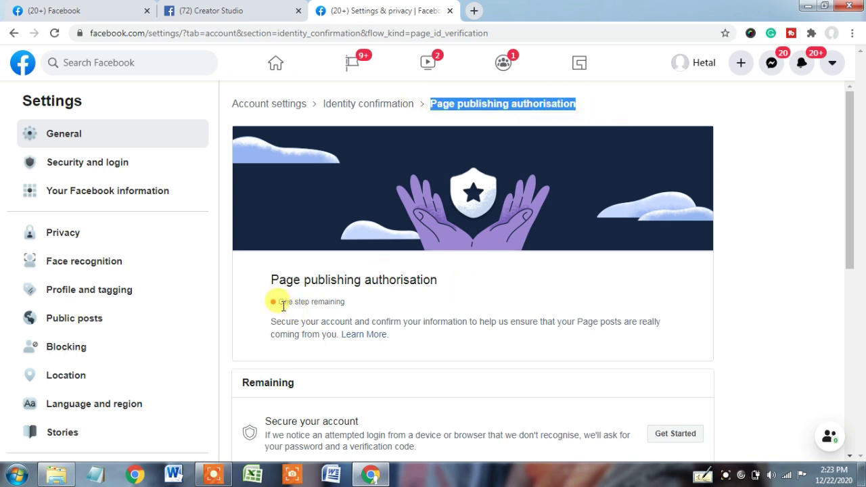
{"action": "left_click_drag", "start_coordinate": [279, 302], "coordinate": [346, 302]}
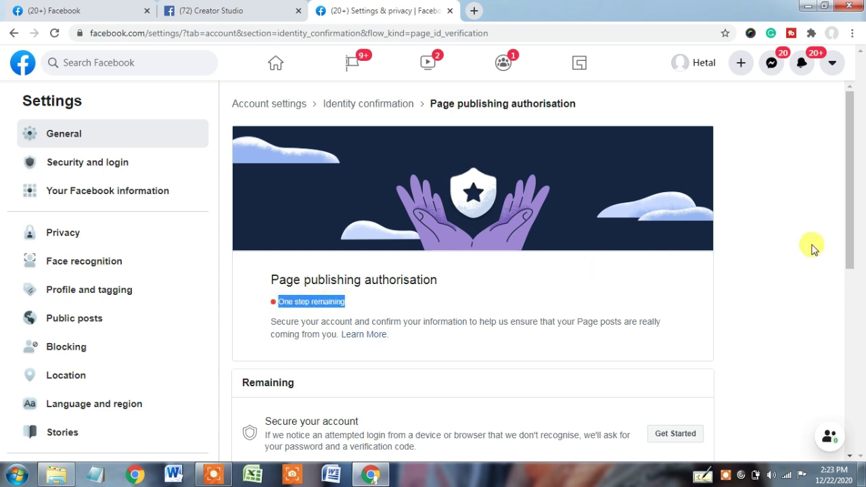
{"action": "left_click_drag", "start_coordinate": [851, 228], "coordinate": [854, 302]}
{"action": "scroll", "coordinate": [851, 283], "scroll_direction": "down", "scroll_amount": 1}
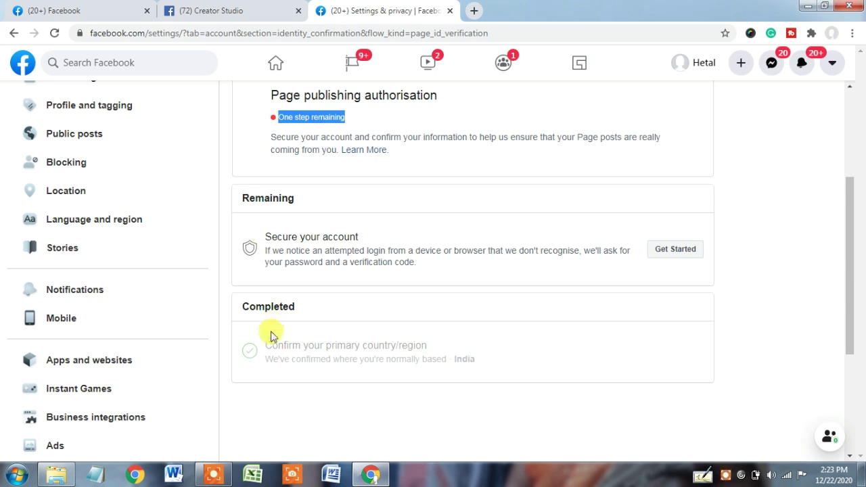
{"action": "left_click_drag", "start_coordinate": [266, 344], "coordinate": [480, 359]}
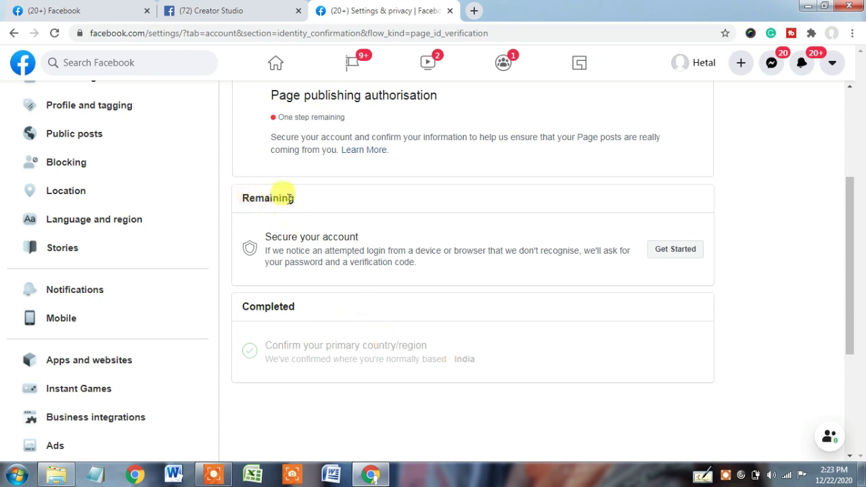
{"action": "left_click_drag", "start_coordinate": [267, 235], "coordinate": [392, 232]}
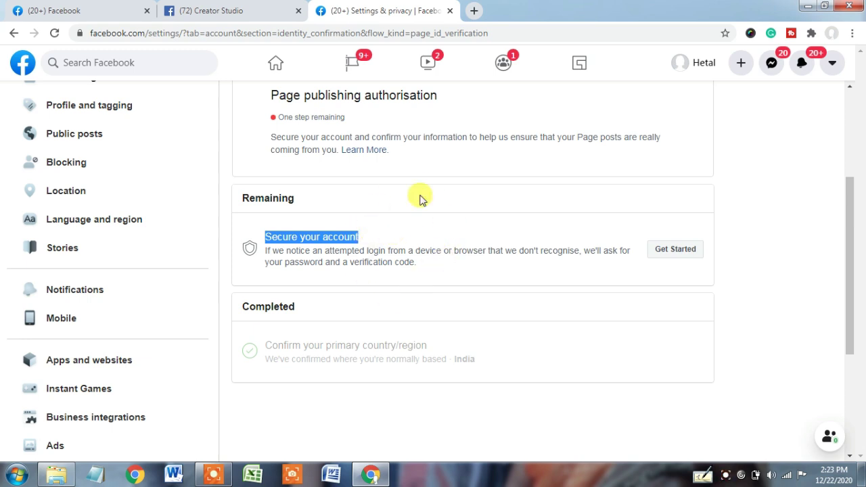
Step: Start securing the account with two-factor authentication, using Text message (SMS) as the security method, up to the phone number entry
{"action": "left_click", "coordinate": [670, 258]}
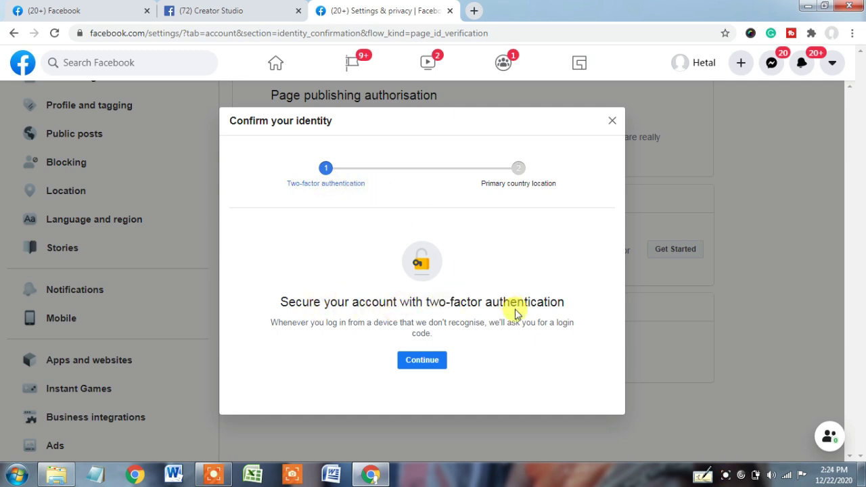
{"action": "left_click", "coordinate": [434, 362]}
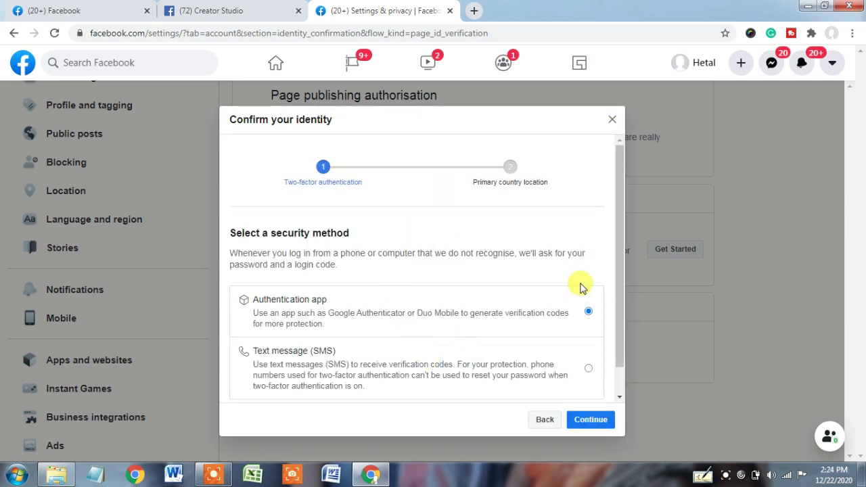
{"action": "left_click_drag", "start_coordinate": [619, 293], "coordinate": [619, 339]}
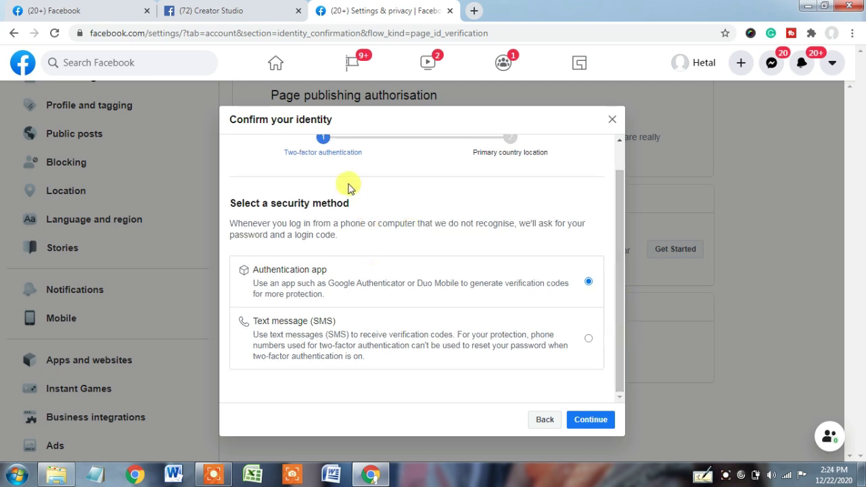
{"action": "left_click_drag", "start_coordinate": [619, 243], "coordinate": [619, 212]}
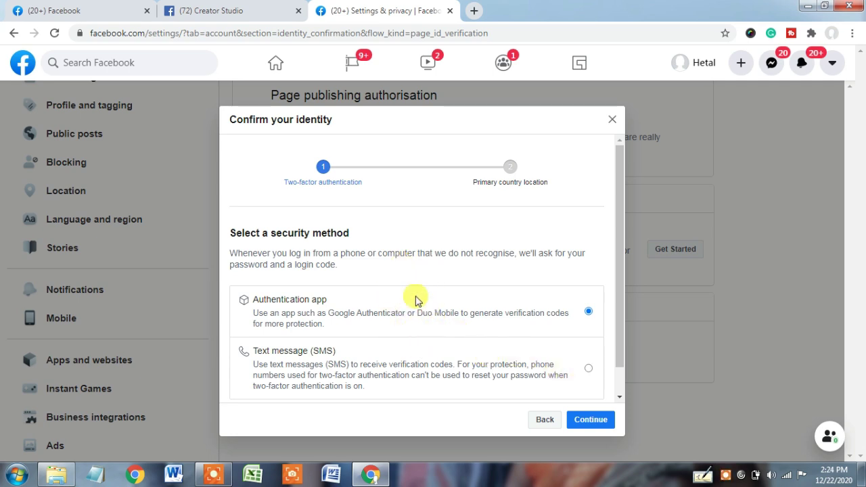
{"action": "left_click", "coordinate": [589, 369]}
{"action": "left_click_drag", "start_coordinate": [618, 348], "coordinate": [619, 387]}
{"action": "left_click", "coordinate": [591, 424]}
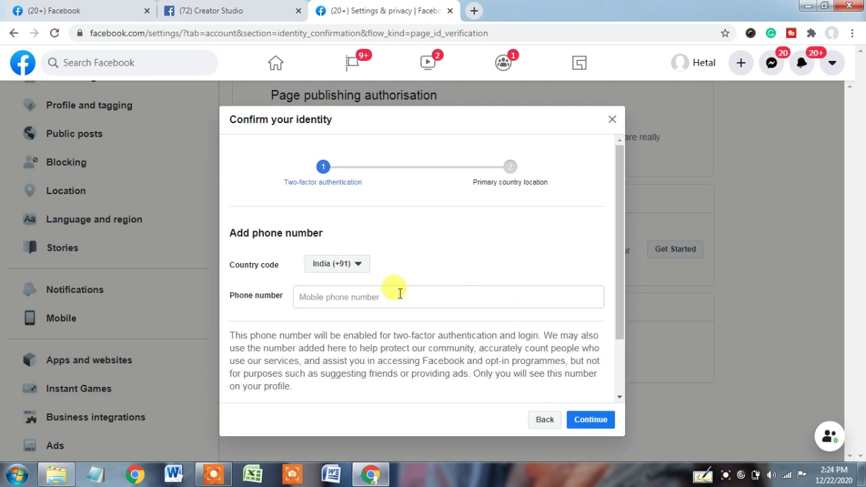
{"action": "left_click", "coordinate": [397, 297]}
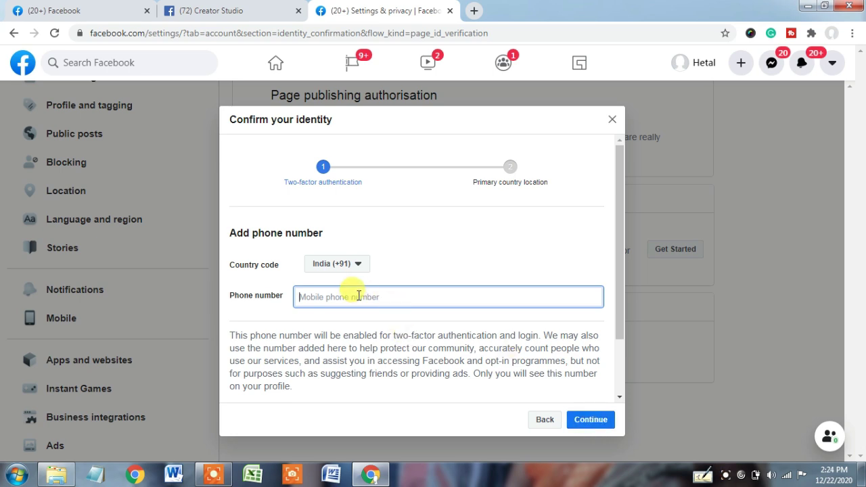
{"action": "left_click", "coordinate": [214, 475]}
{"action": "left_click", "coordinate": [455, 461]}
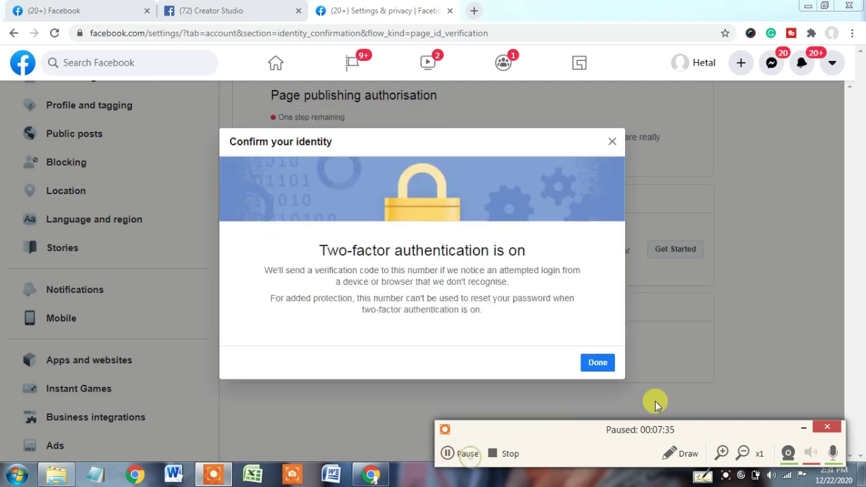
{"action": "left_click", "coordinate": [803, 428]}
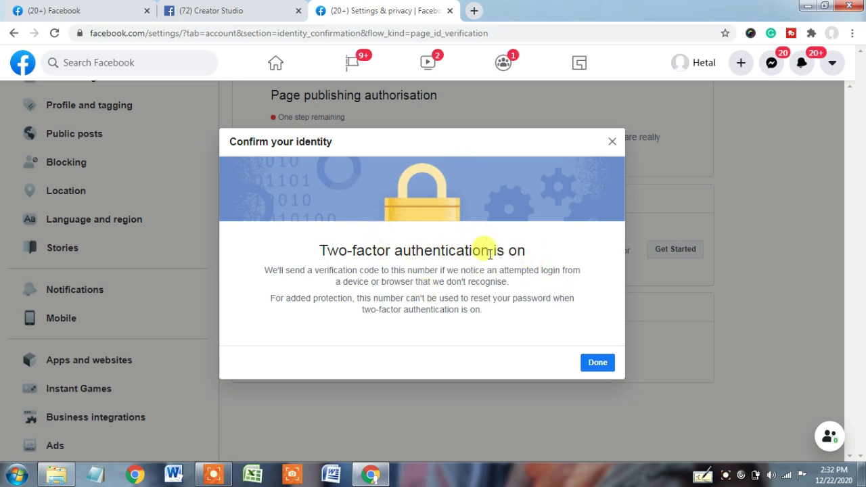
Step: Finish the two-factor authentication setup and allow the phone number to be used for connections and ads
{"action": "left_click", "coordinate": [598, 364]}
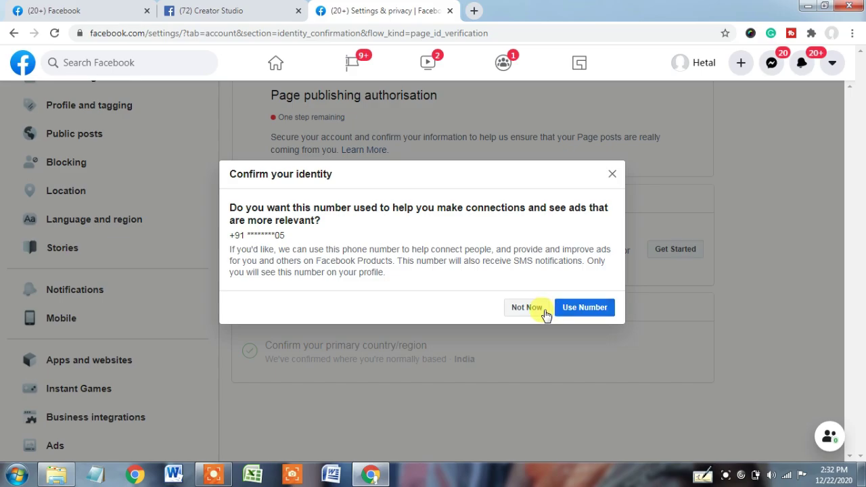
{"action": "left_click", "coordinate": [572, 311]}
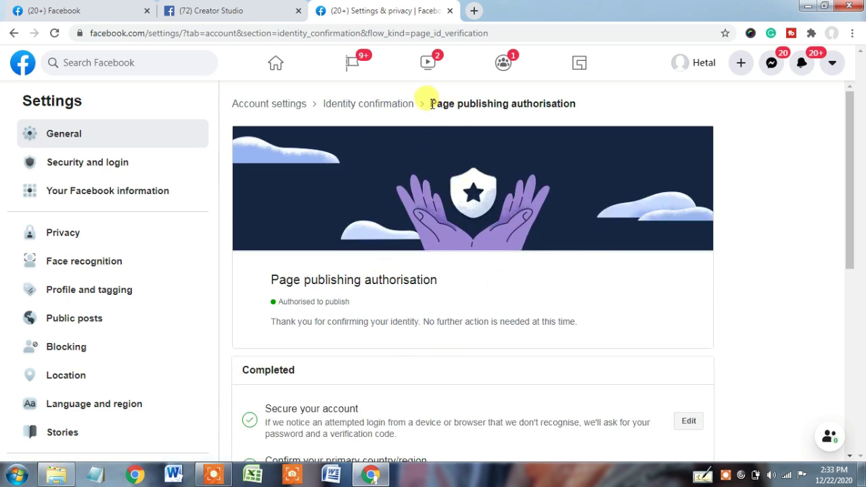
Step: Review the Page publishing authorisation status and the items listed under Completed
{"action": "left_click_drag", "start_coordinate": [431, 104], "coordinate": [599, 104]}
{"action": "scroll", "coordinate": [851, 196], "scroll_direction": "down", "scroll_amount": 1}
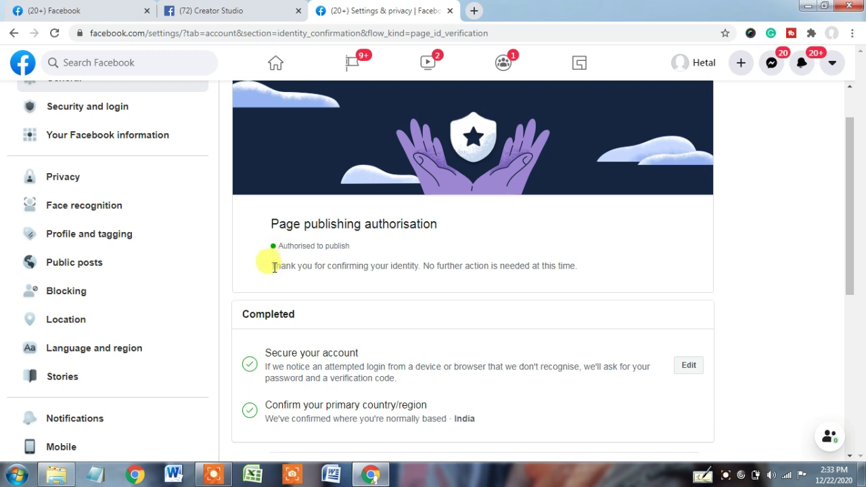
{"action": "left_click_drag", "start_coordinate": [273, 268], "coordinate": [418, 267]}
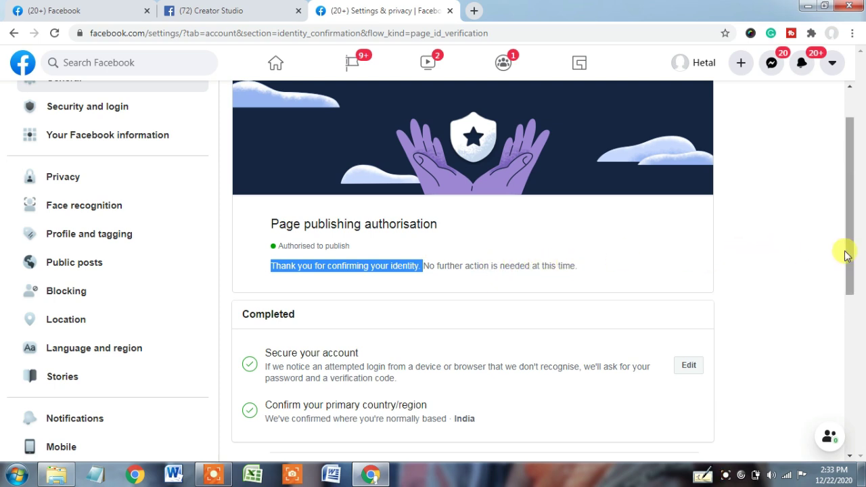
{"action": "left_click_drag", "start_coordinate": [851, 255], "coordinate": [846, 287]}
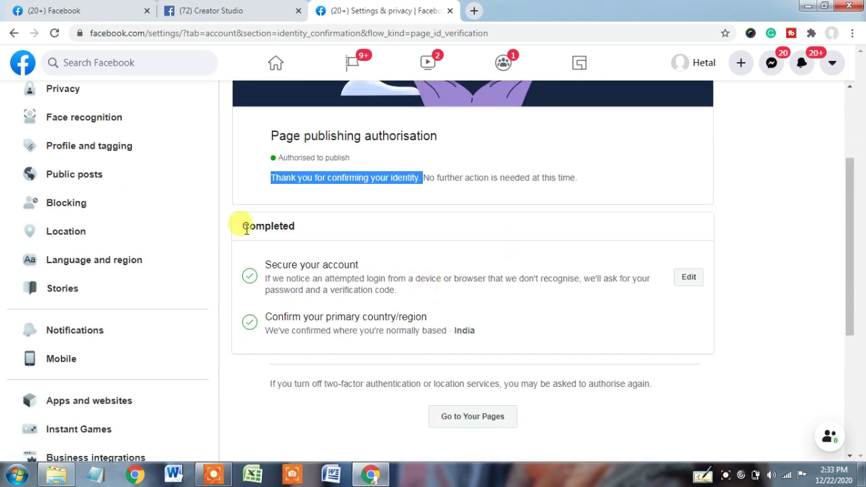
{"action": "left_click", "coordinate": [243, 229]}
{"action": "left_click_drag", "start_coordinate": [244, 228], "coordinate": [348, 231]}
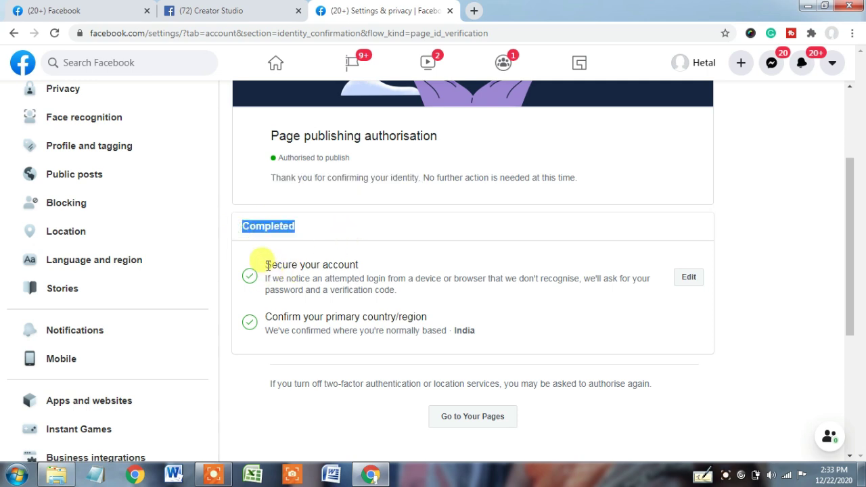
{"action": "left_click_drag", "start_coordinate": [291, 266], "coordinate": [350, 265]}
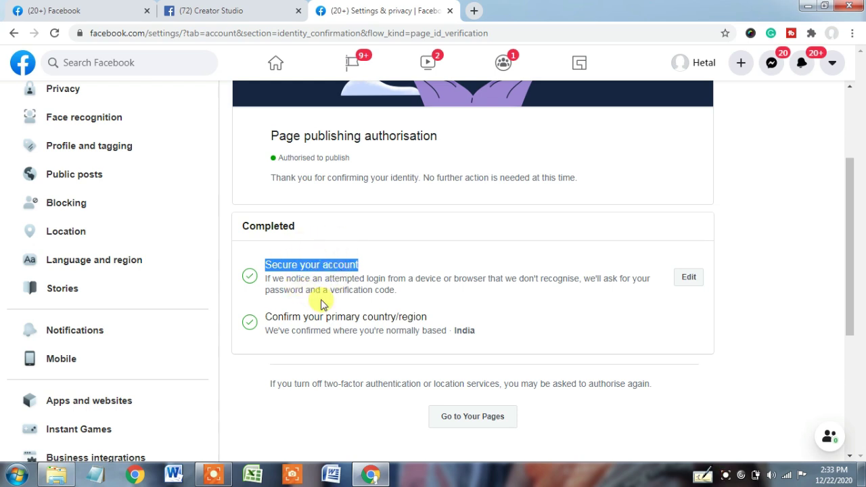
{"action": "left_click_drag", "start_coordinate": [268, 315], "coordinate": [445, 323]}
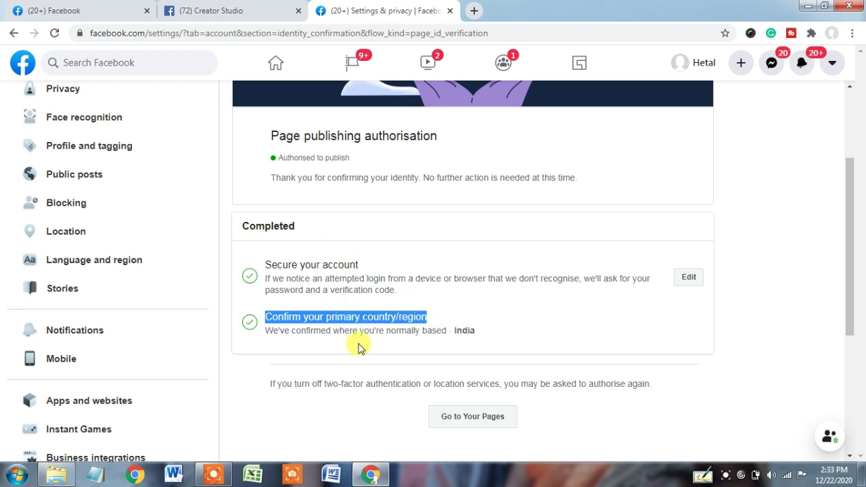
Step: Reload the Facebook home feed and Creator Studio to check for the publishing authorisation notice
{"action": "left_click", "coordinate": [87, 8]}
{"action": "left_click", "coordinate": [216, 9]}
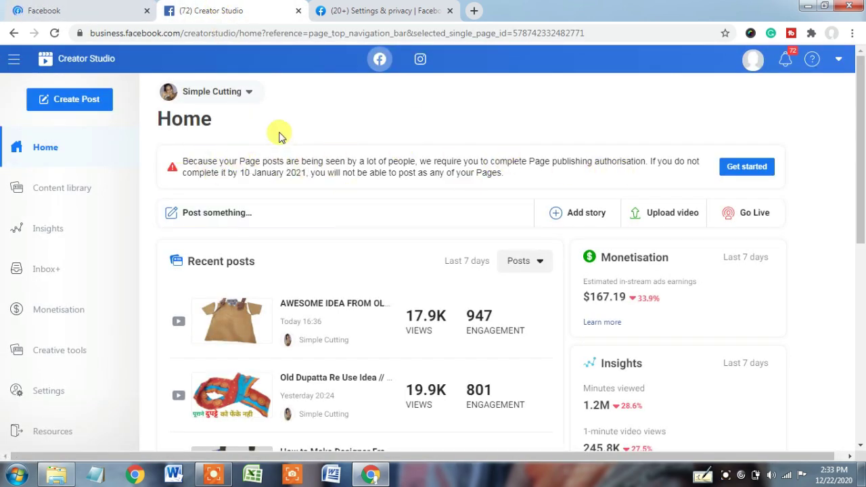
{"action": "left_click", "coordinate": [54, 33]}
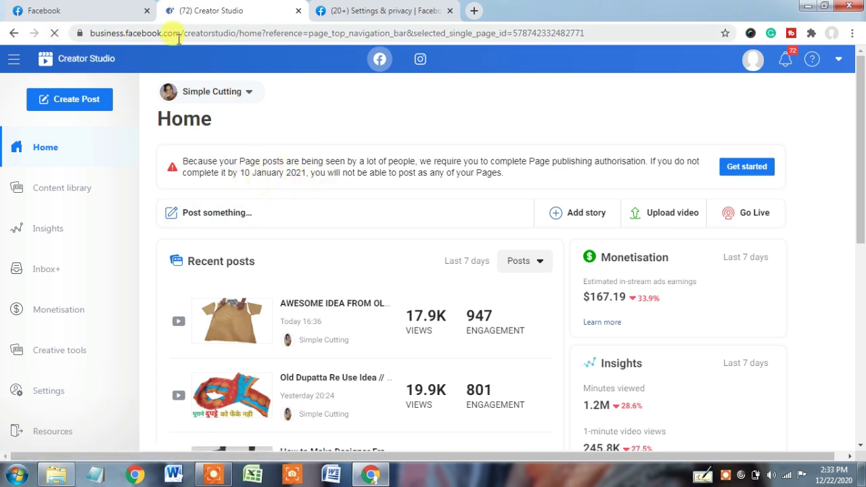
{"action": "left_click", "coordinate": [116, 7]}
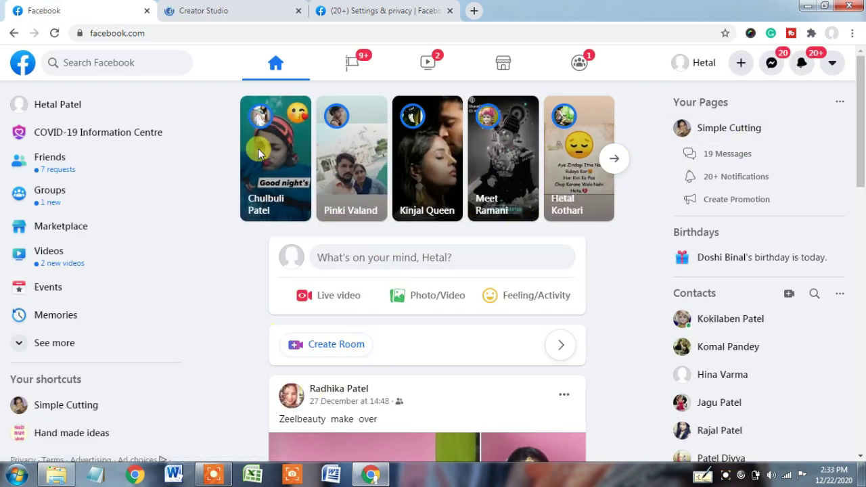
{"action": "left_click", "coordinate": [220, 8]}
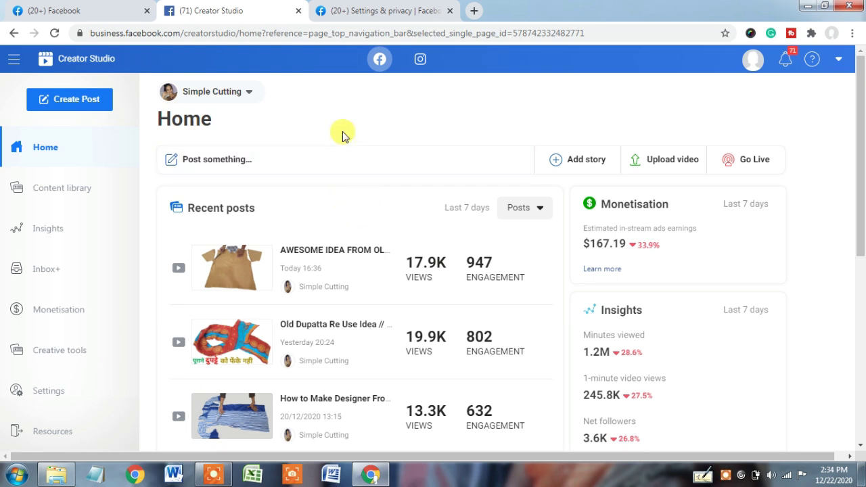
Step: Return to the Page publishing authorisation settings and recheck the heading and status
{"action": "left_click", "coordinate": [358, 11]}
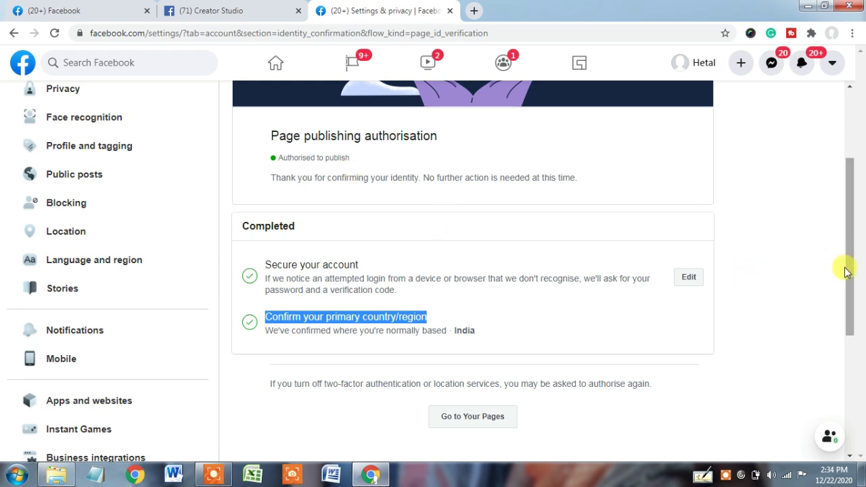
{"action": "left_click_drag", "start_coordinate": [850, 271], "coordinate": [849, 172]}
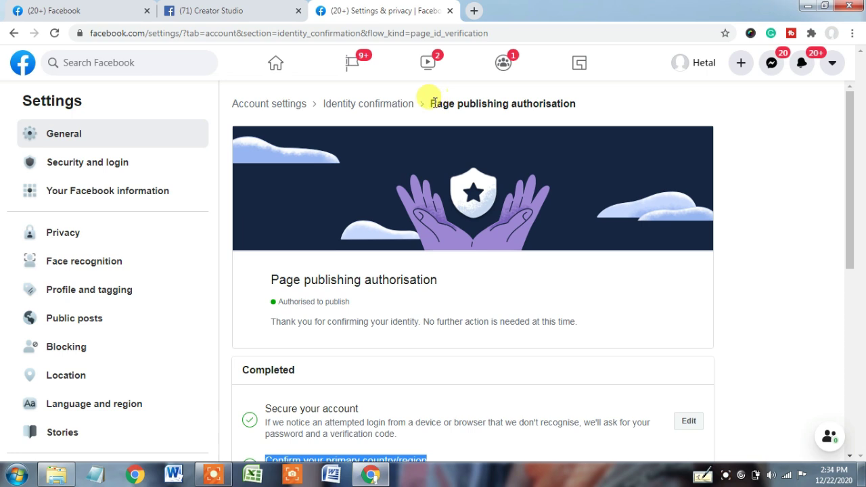
{"action": "left_click_drag", "start_coordinate": [432, 104], "coordinate": [531, 121]}
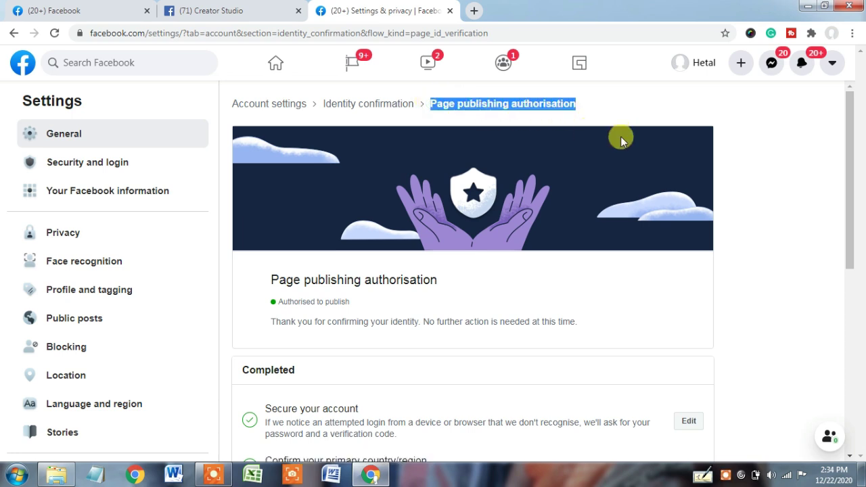